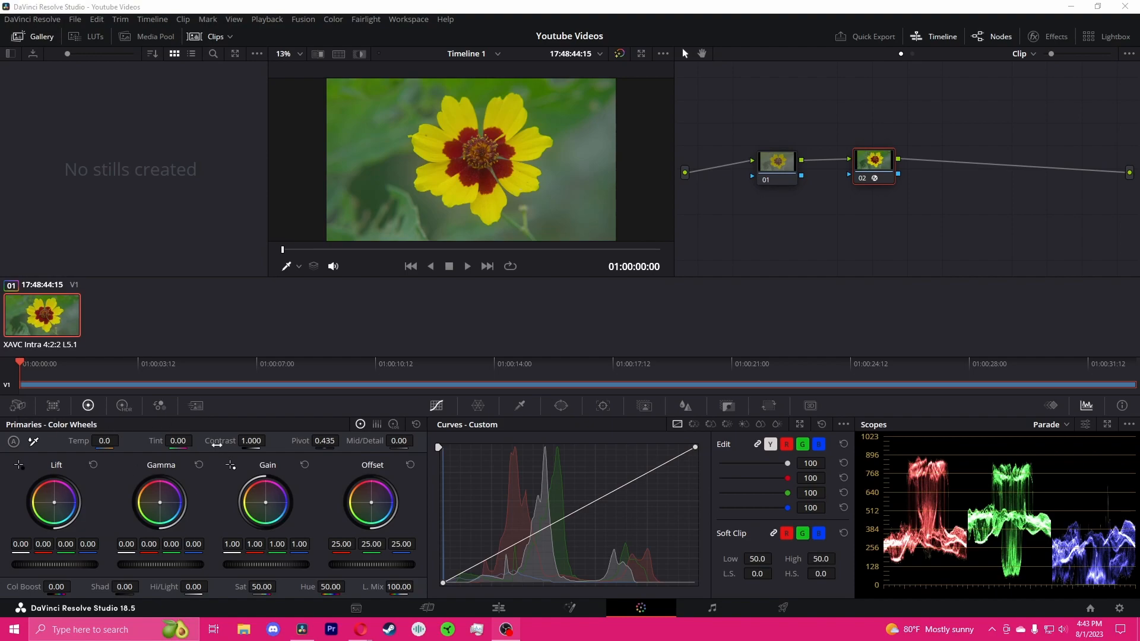
Set the clip's Camera Raw decode quality to Full res - Resolve and make it decode using Clip.
click(19, 406)
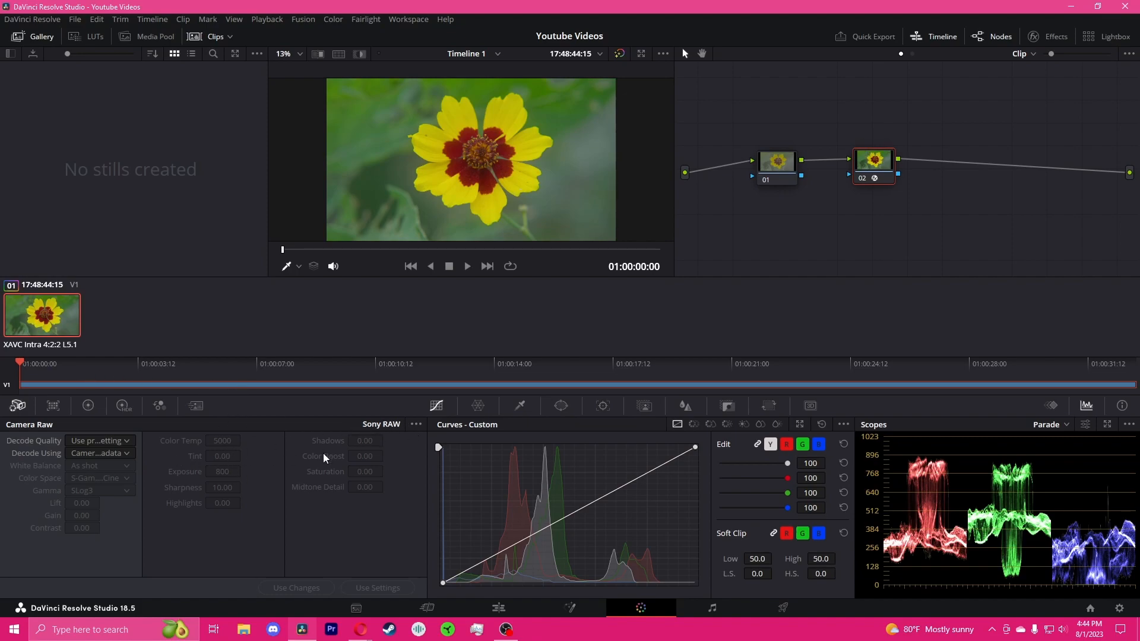
click(110, 439)
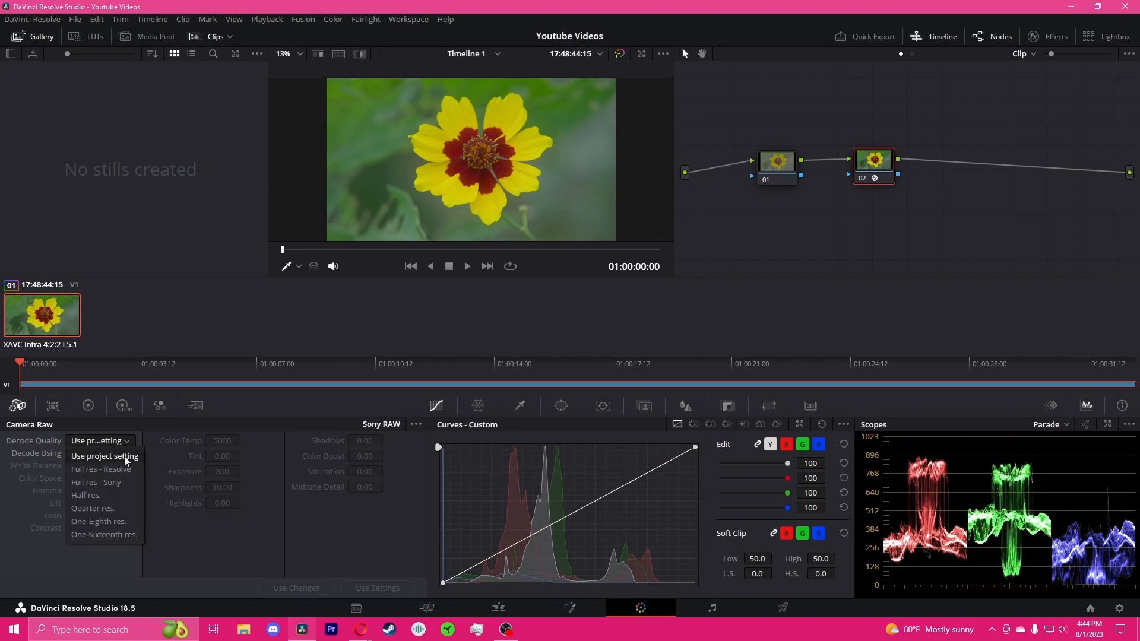
click(107, 470)
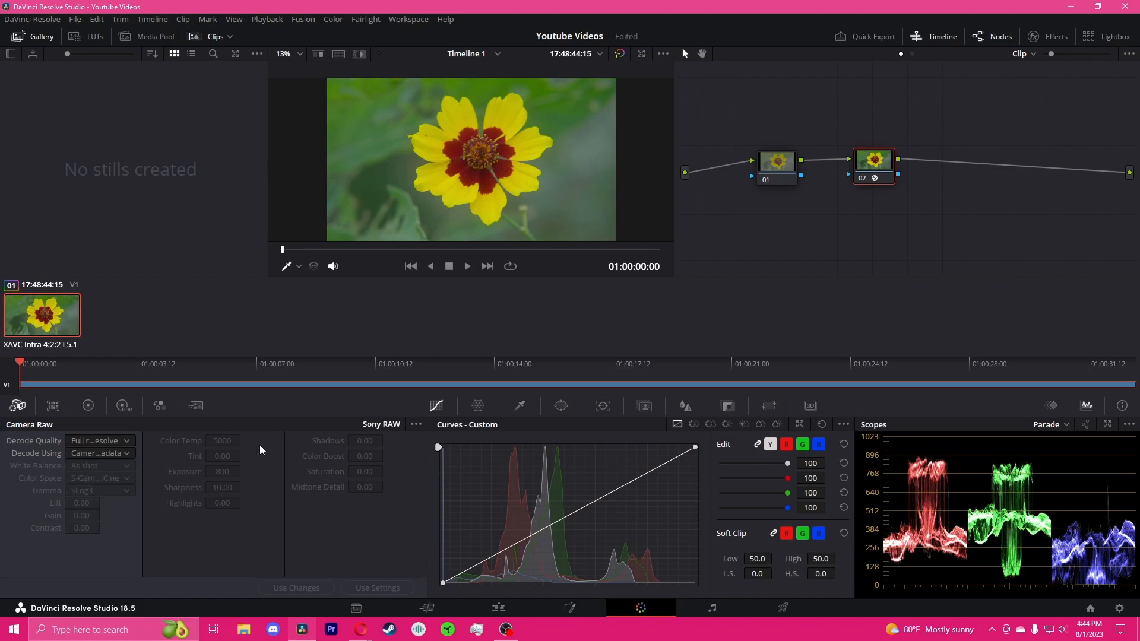
click(112, 453)
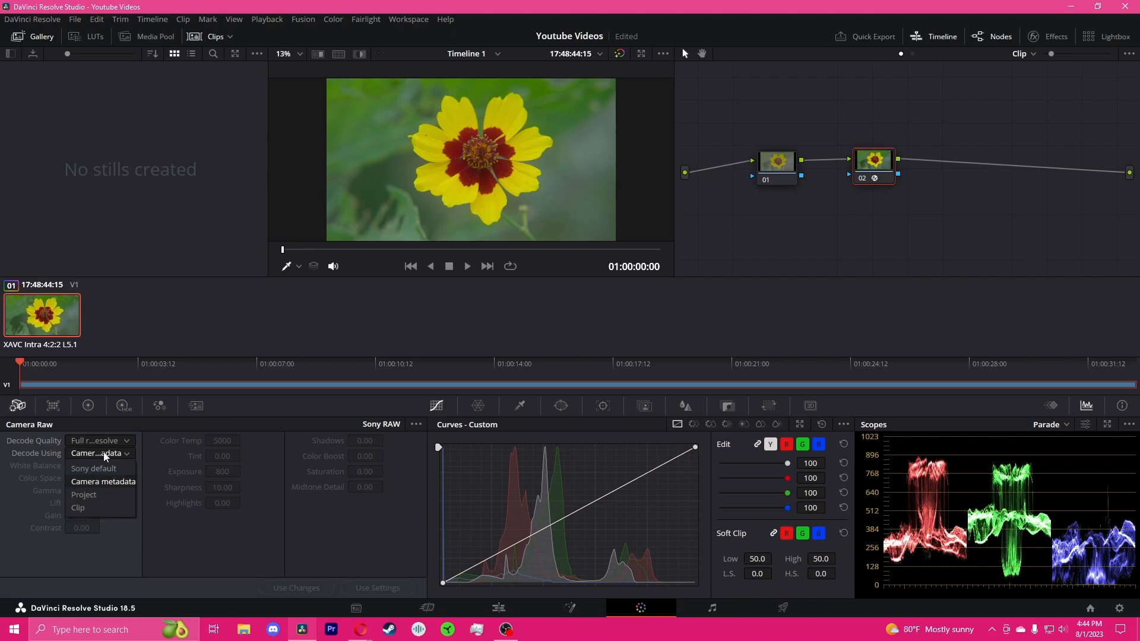
click(90, 508)
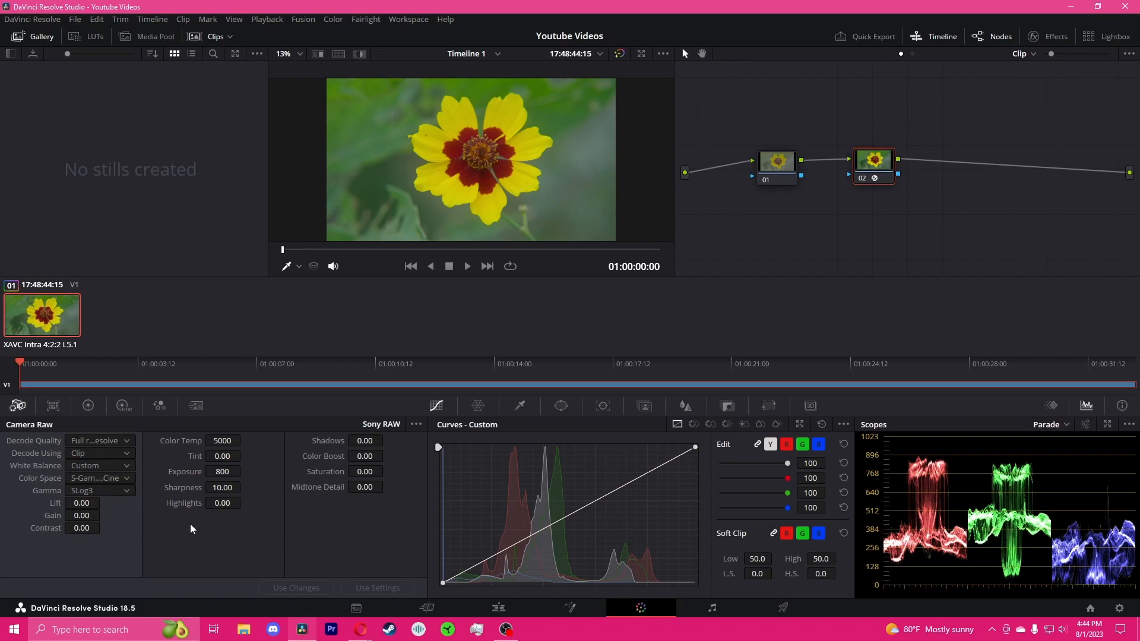
Review the project-level Camera Raw settings and the clip's available color space options, leaving both as they are.
click(75, 19)
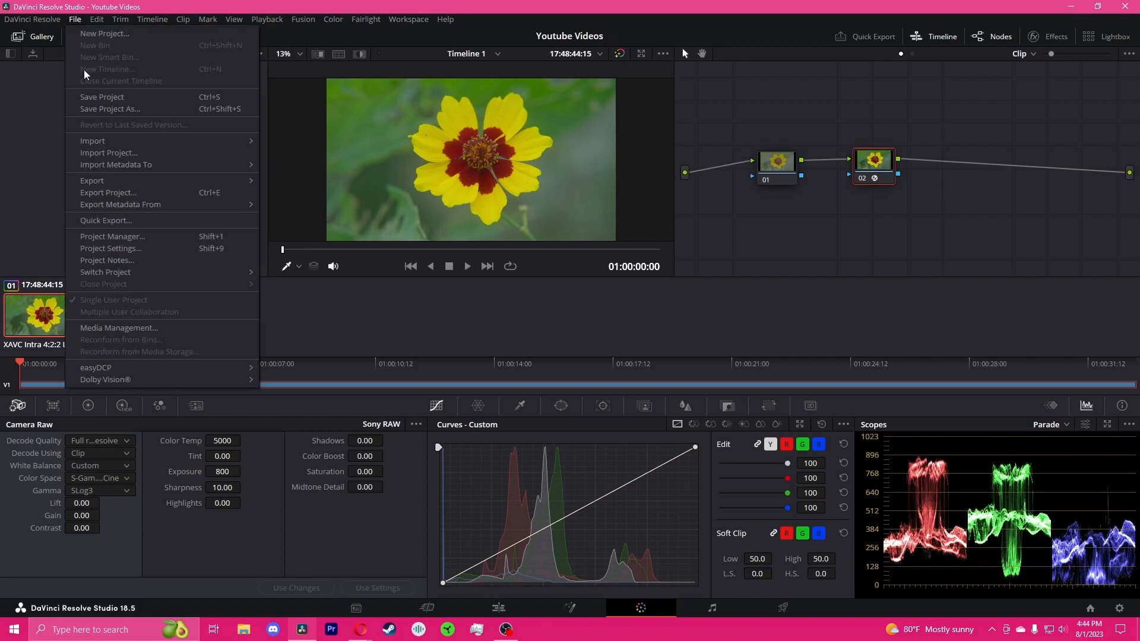
click(115, 252)
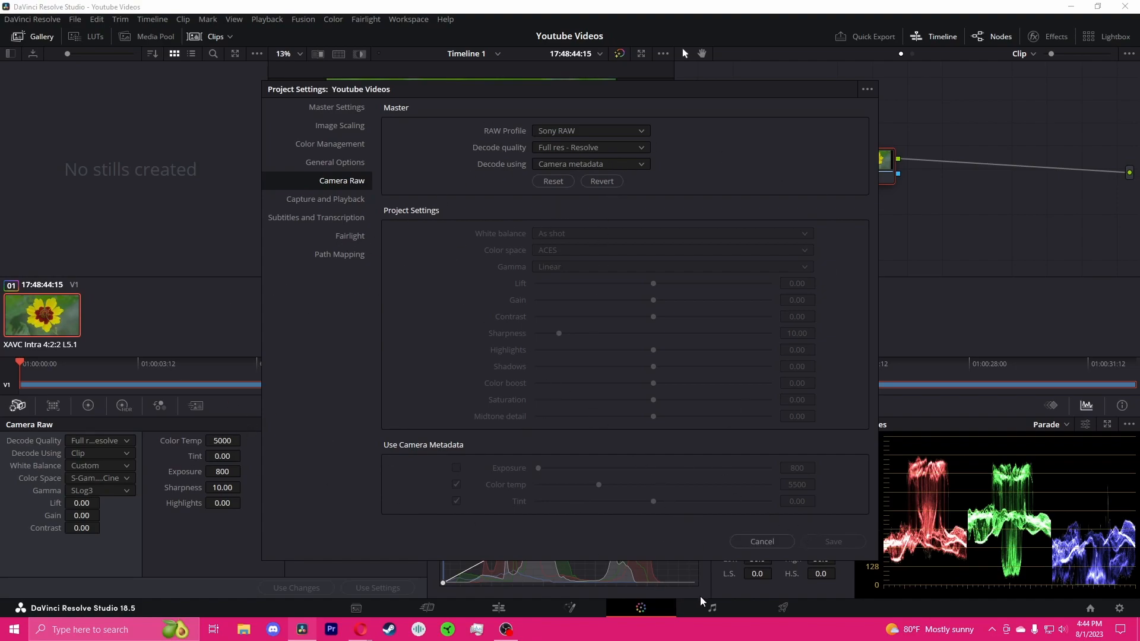
click(767, 544)
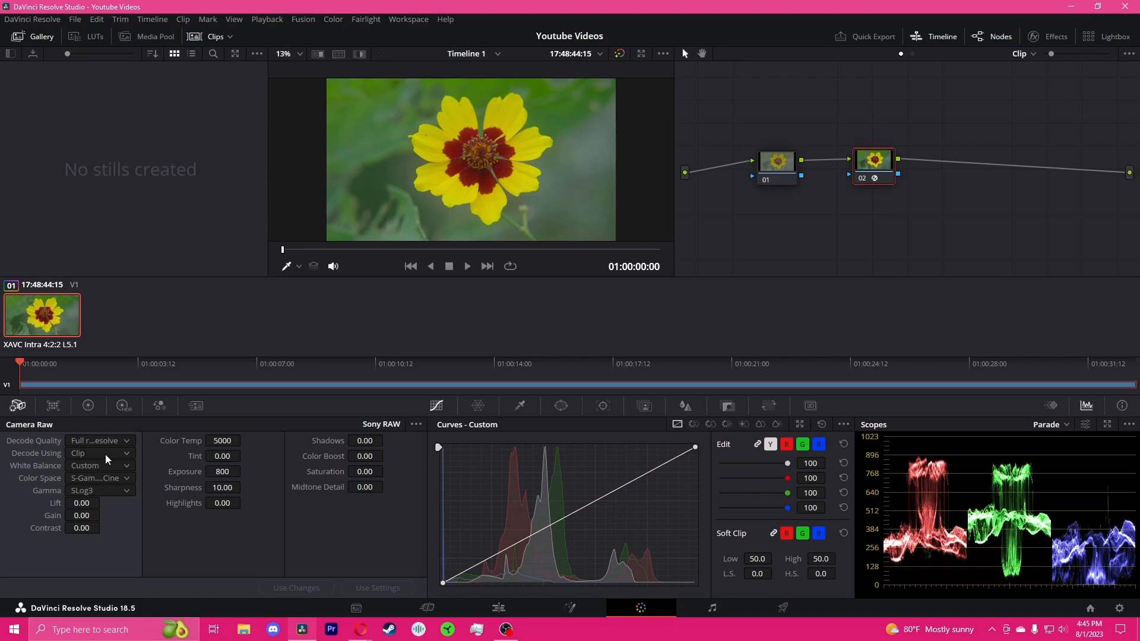
click(98, 478)
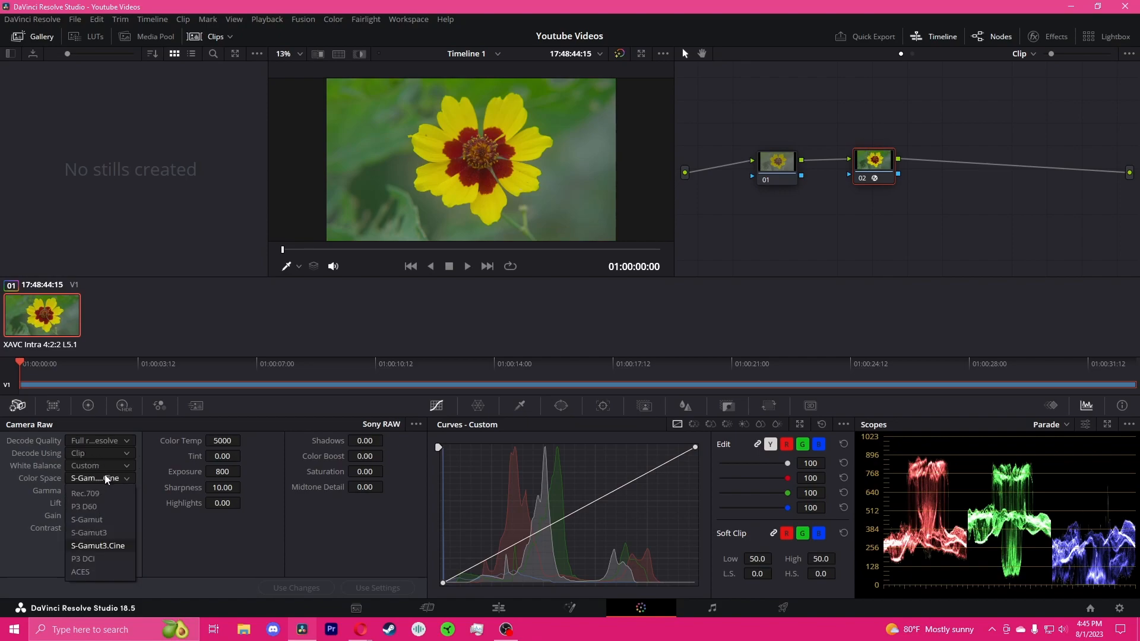
click(116, 480)
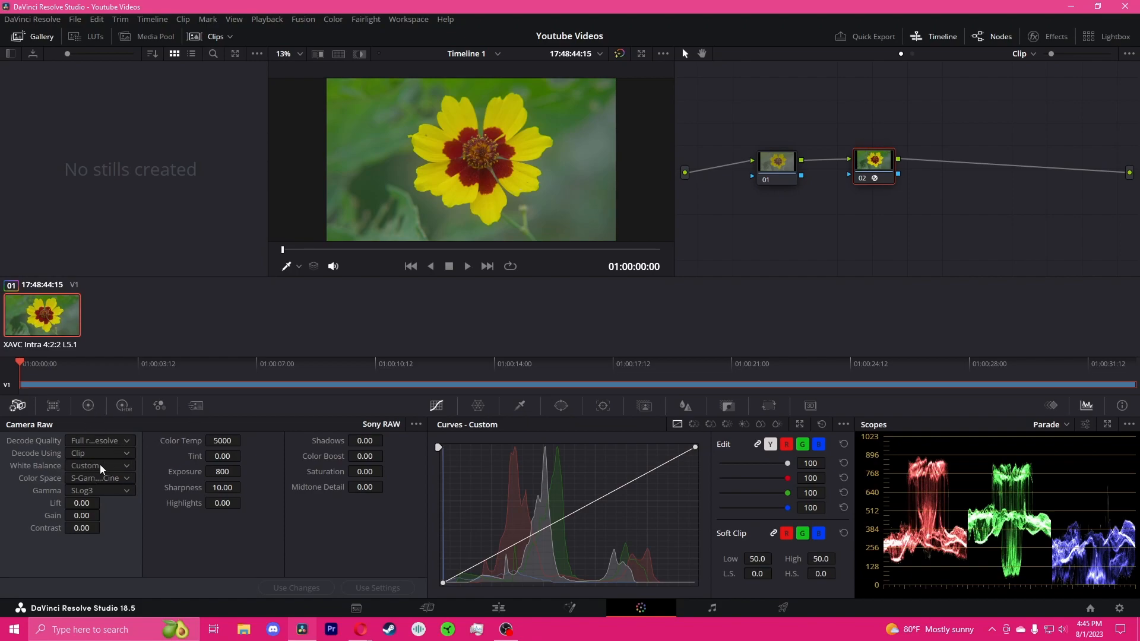
Try a different Color Temp in the clip's Camera Raw settings and return it to 5000.
mouse_move(221, 442)
mouse_down()
mouse_move(107, 442)
mouse_move(236, 440)
mouse_move(227, 438)
mouse_up()
text(5000)
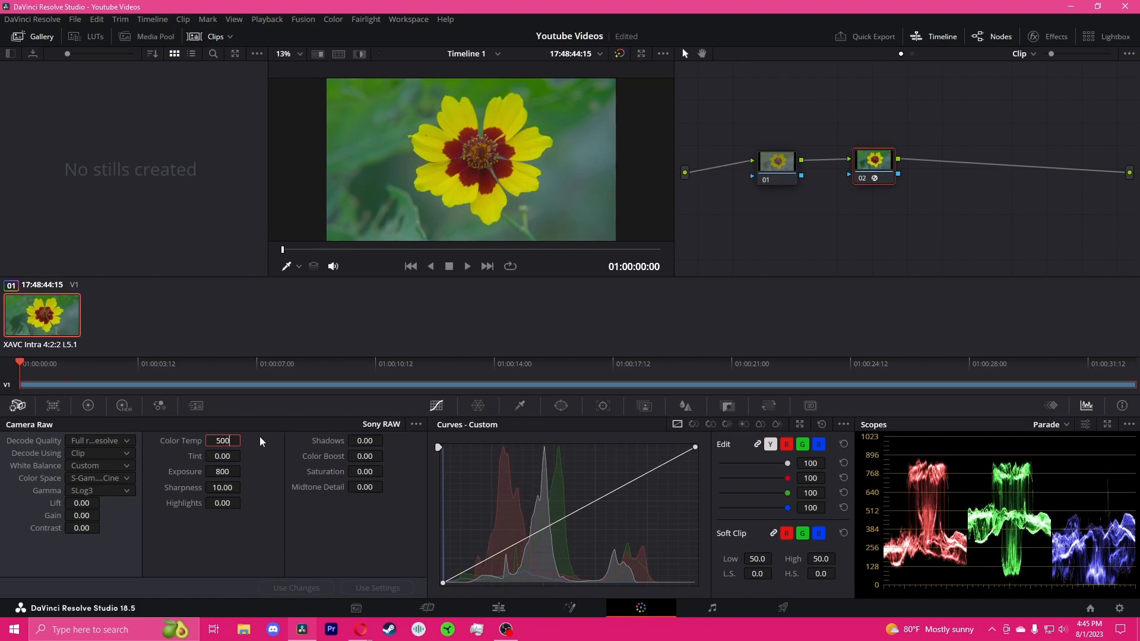
key(Return)
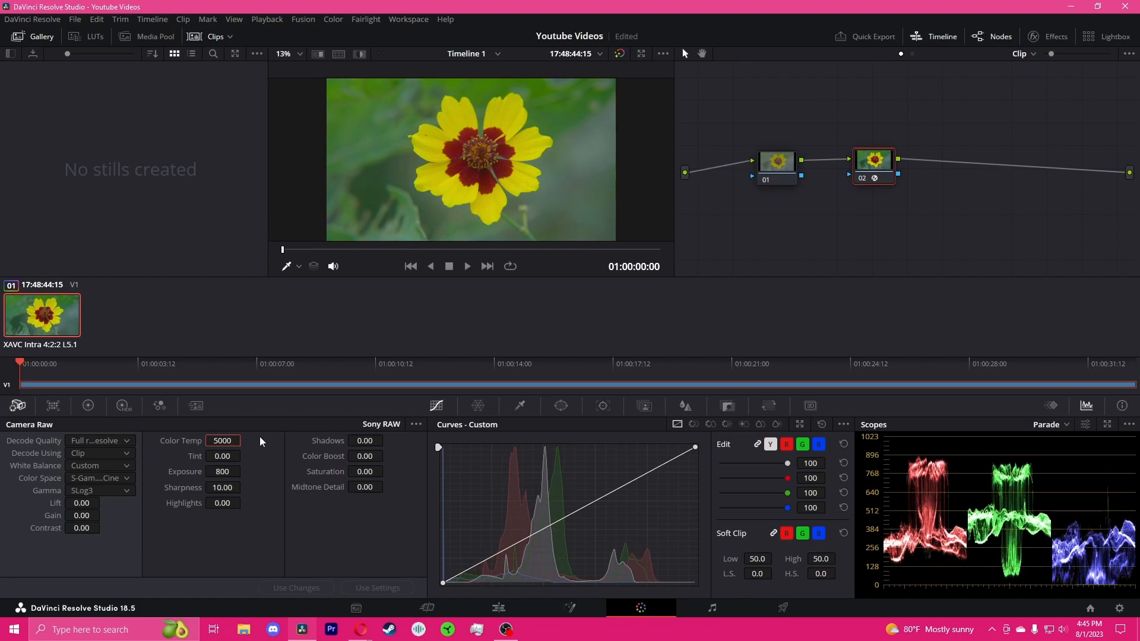
Try white balance presets including Cloudy, Shade and Tungsten on the raw clip, and finish with As shot.
click(99, 464)
click(106, 494)
click(113, 463)
click(105, 506)
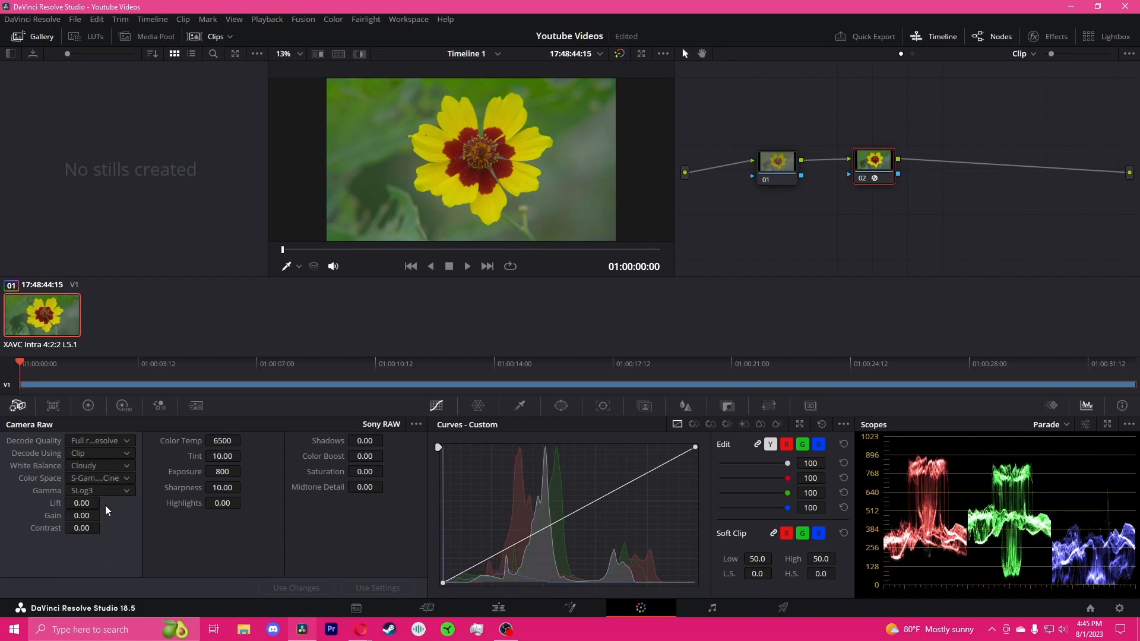
click(109, 469)
click(103, 520)
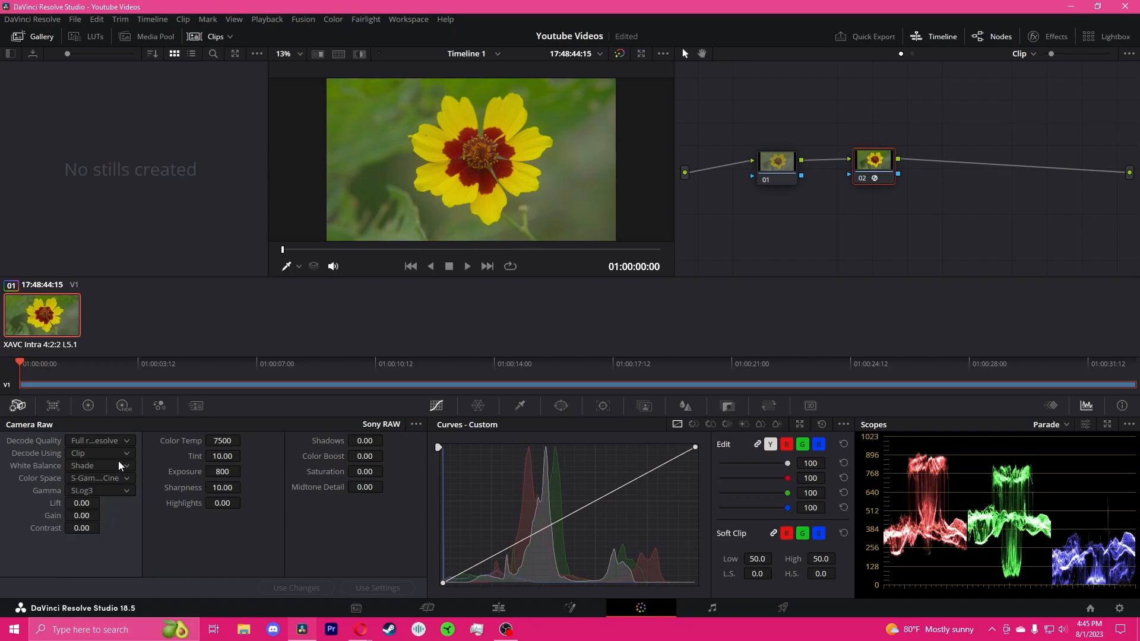
click(120, 466)
click(108, 535)
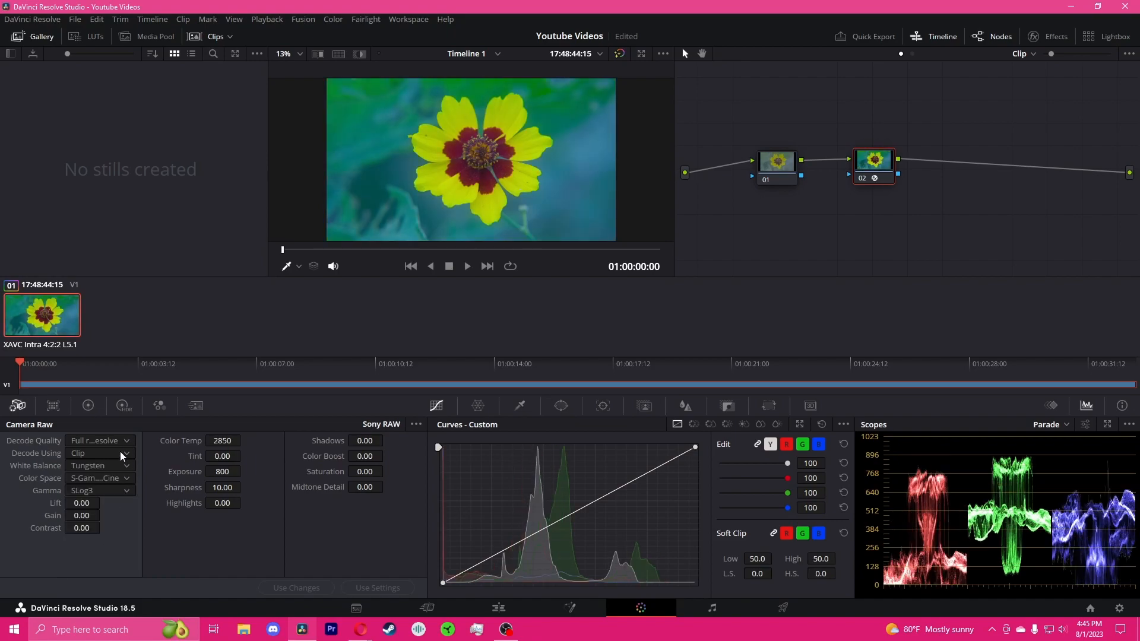
click(119, 466)
click(95, 479)
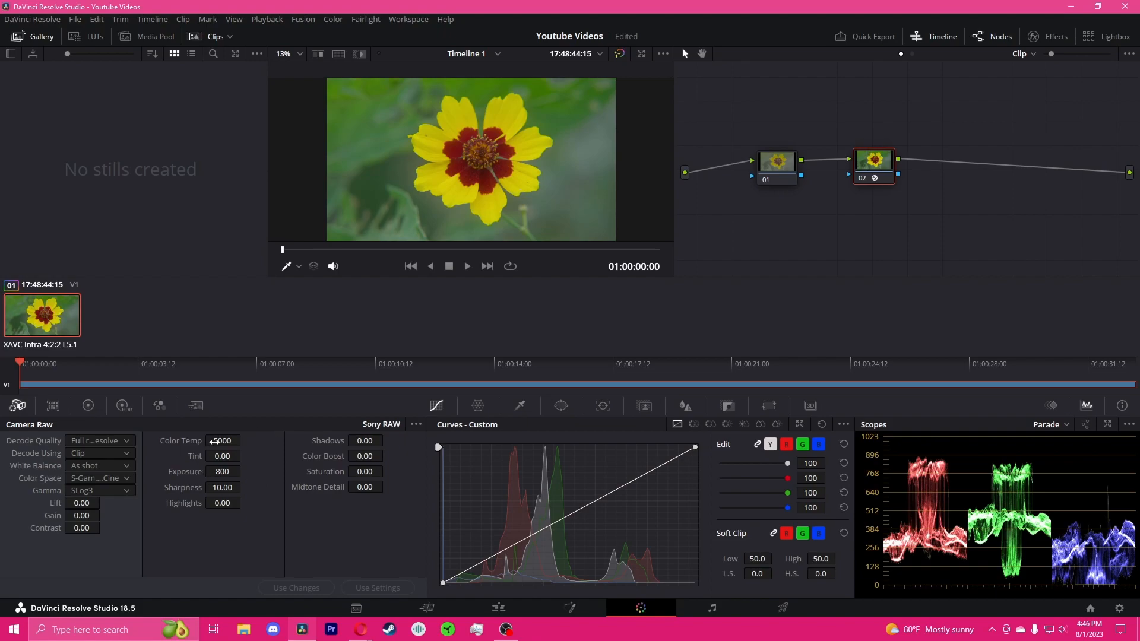
Try a strongly cooler Temp in the primaries color wheels for comparison and reset it to 0.
click(89, 406)
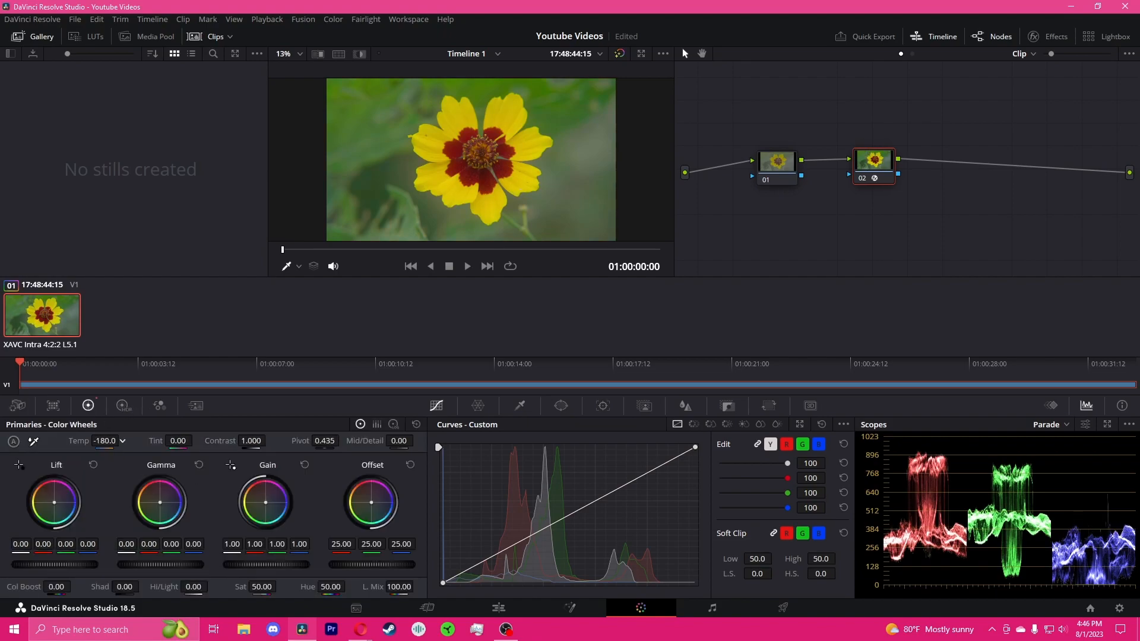
drag(122, 441, 13, 441)
double_click(110, 440)
text(0)
key(Return)
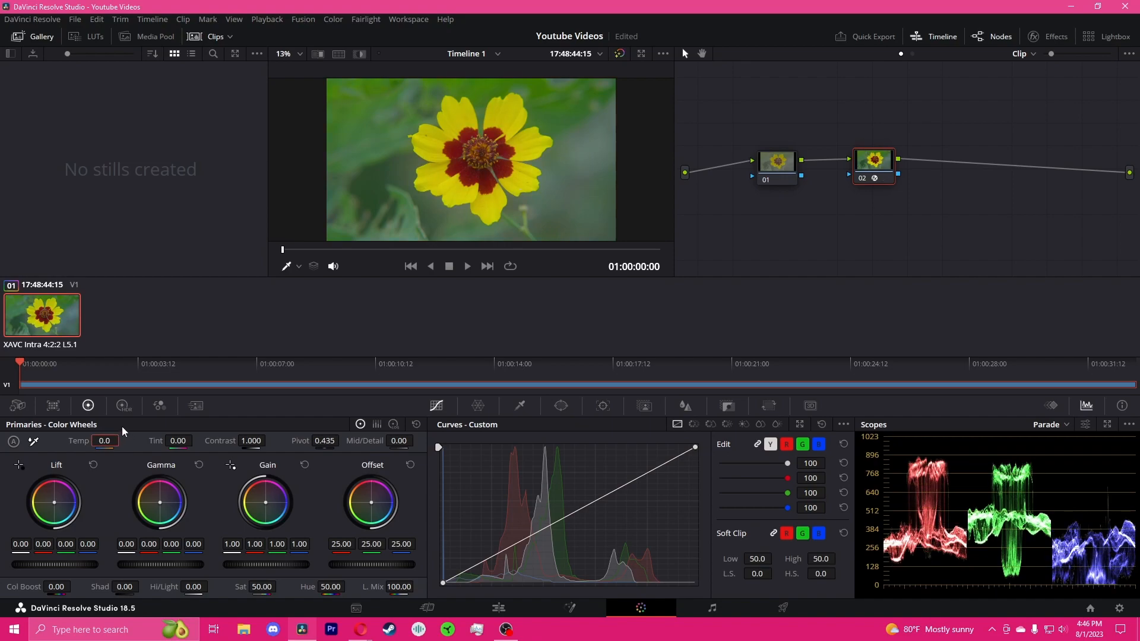
Try a Lift of -4.15, a Gain of 4.60 and a Contrast change in Camera Raw, and reset all three to 0.
click(18, 405)
drag(74, 506, 89, 527)
click(91, 528)
text(0)
key(Return)
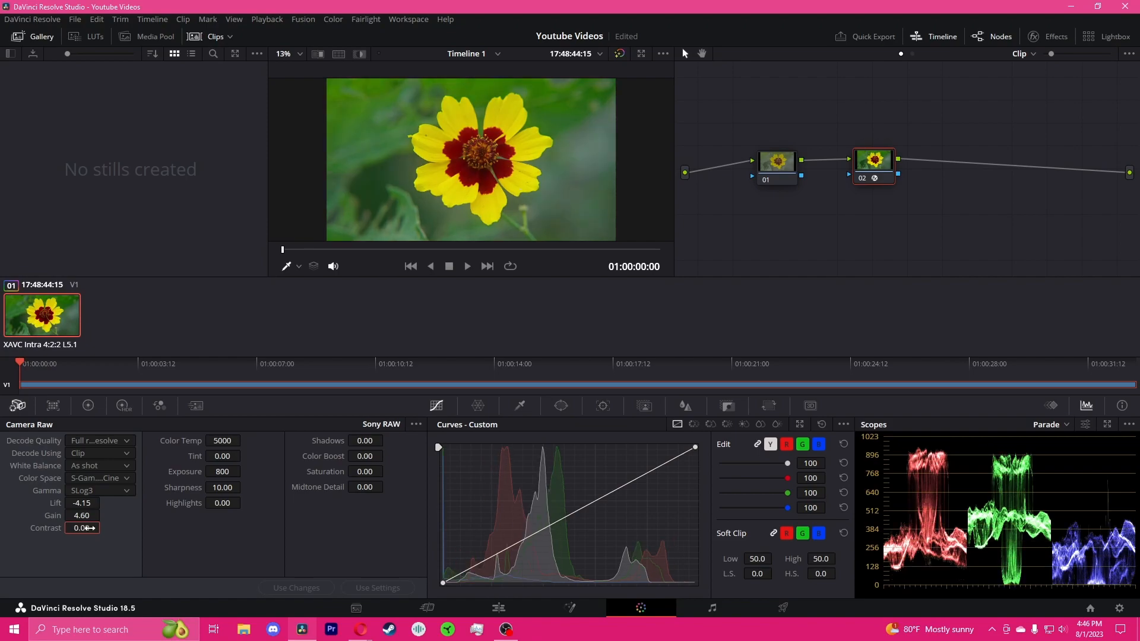
click(93, 516)
text(0)
key(Return)
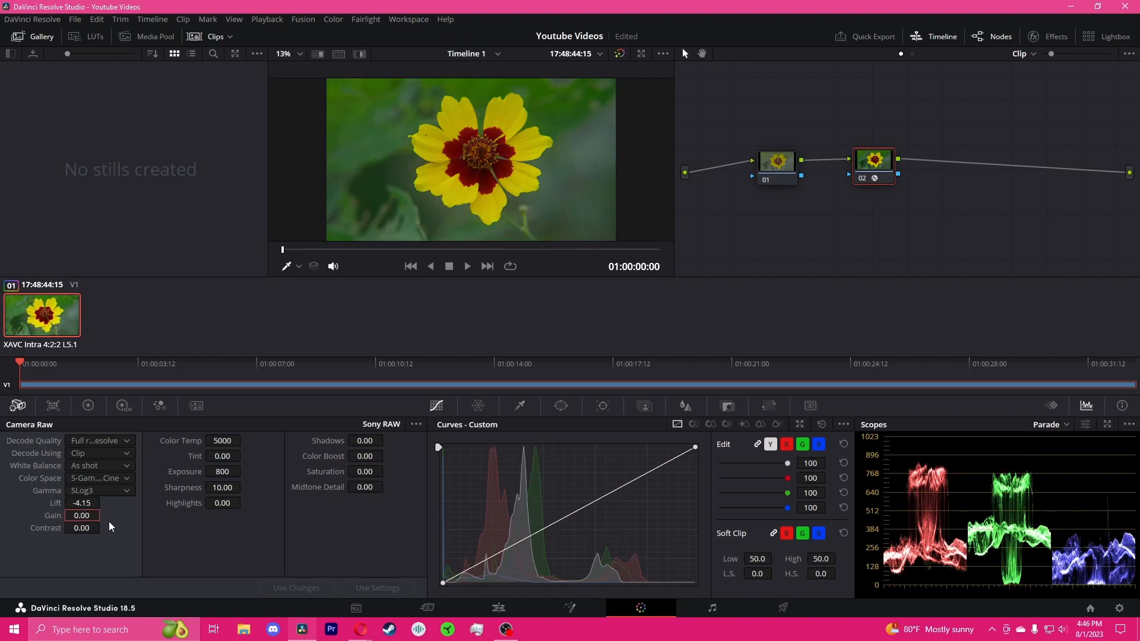
click(82, 503)
text(0)
key(Return)
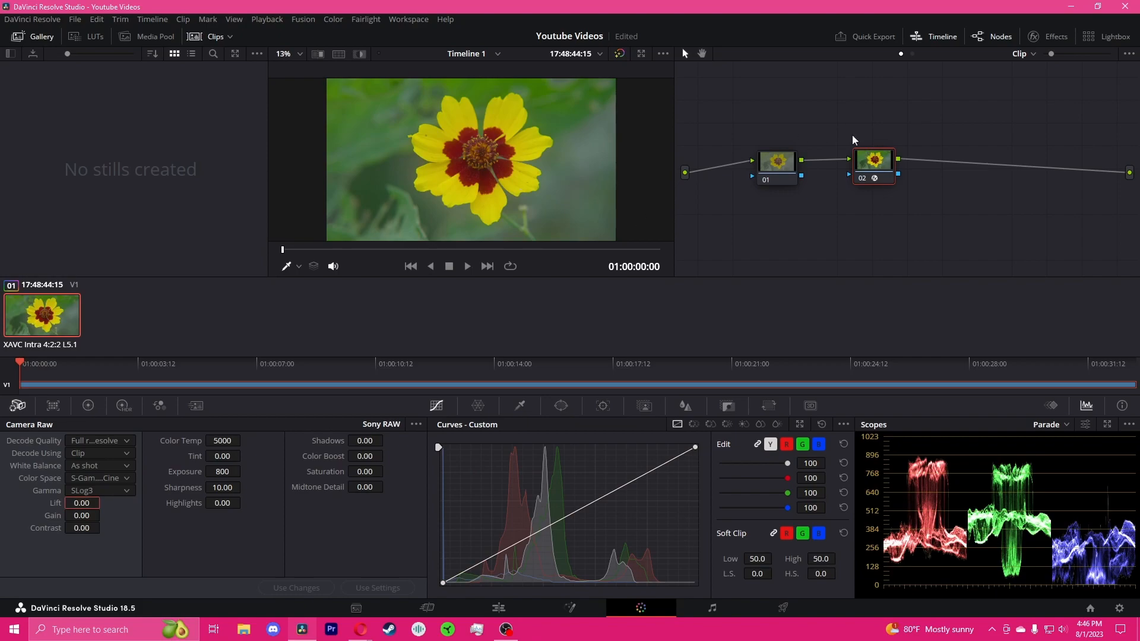
Select node 01, try a Camera Raw Exposure of 400 and restore it to 800.
drag(775, 161, 770, 152)
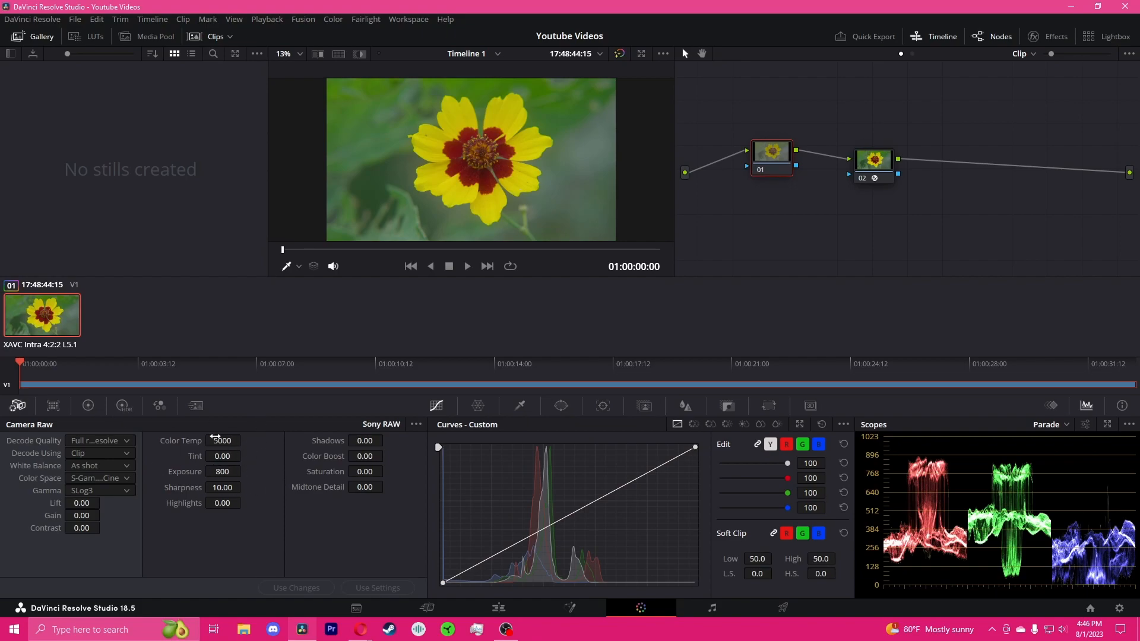
double_click(222, 472)
text(400)
key(Return)
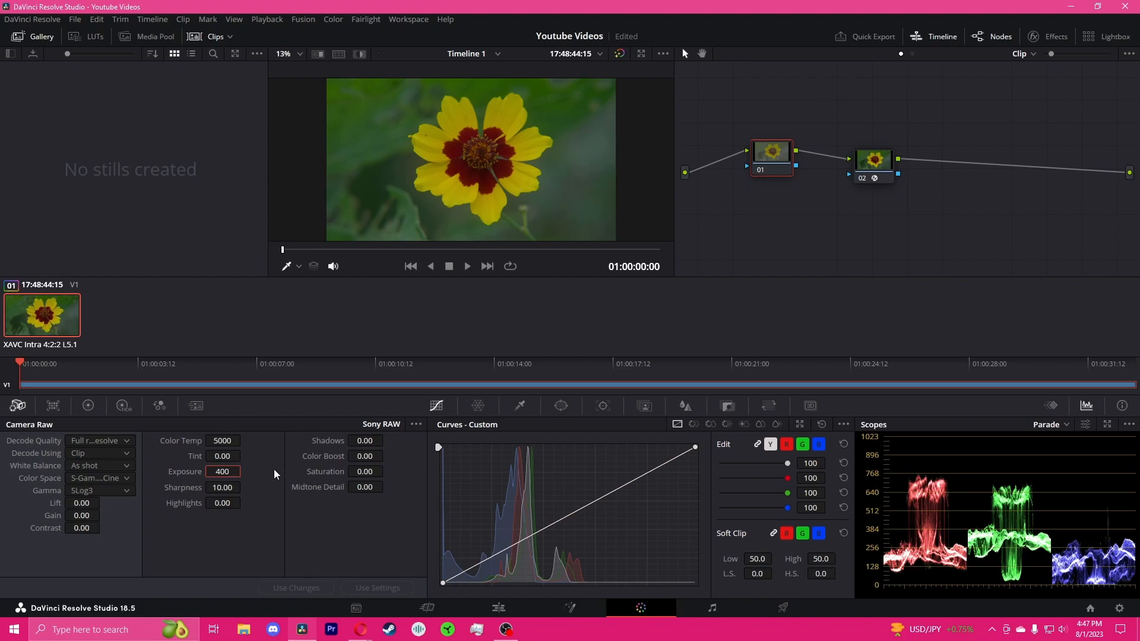
double_click(224, 471)
text(800)
key(Return)
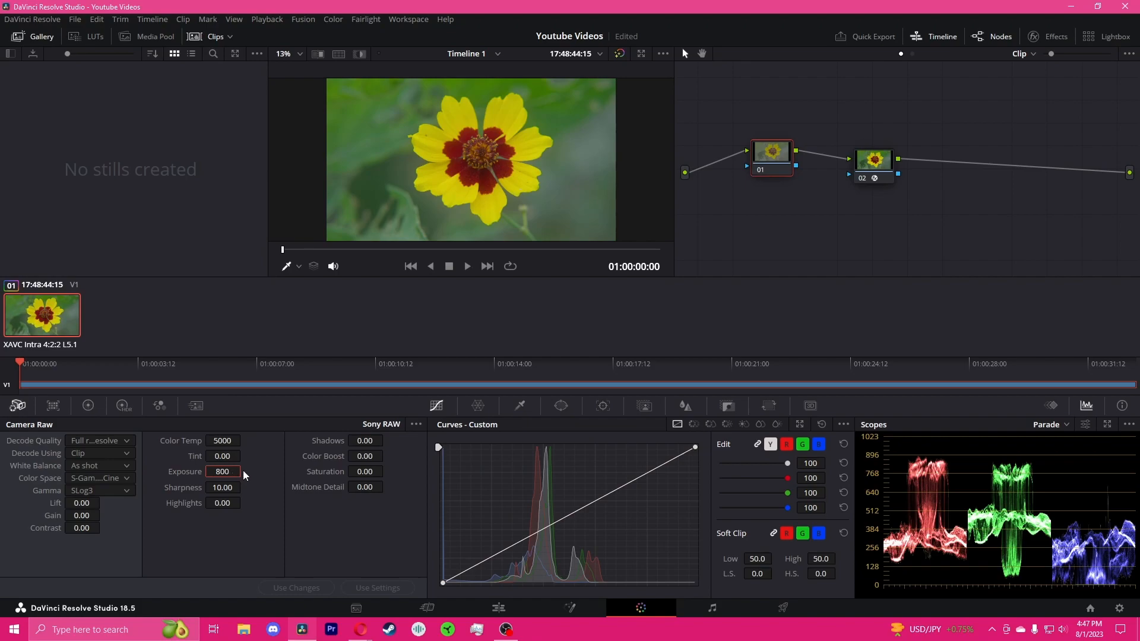
click(221, 471)
click(215, 471)
click(277, 486)
Try a Highlights adjustment in the clip's Camera Raw settings and reset it to 0.
mouse_move(210, 503)
mouse_down()
mouse_move(259, 503)
mouse_move(205, 502)
mouse_move(221, 503)
mouse_up()
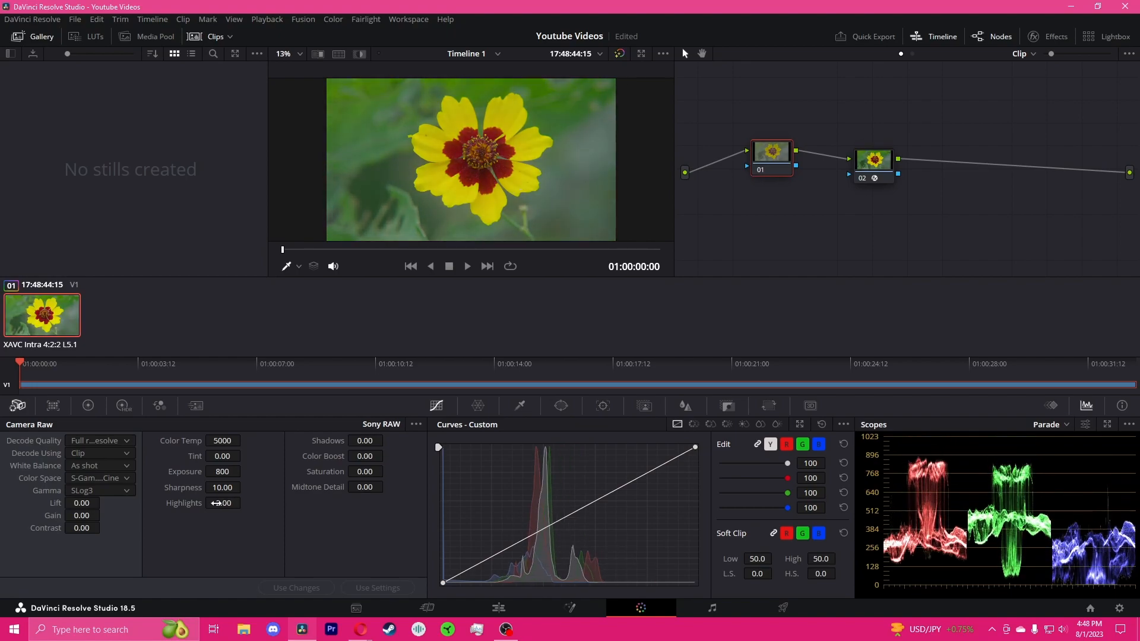
double_click(228, 503)
text(0)
key(Return)
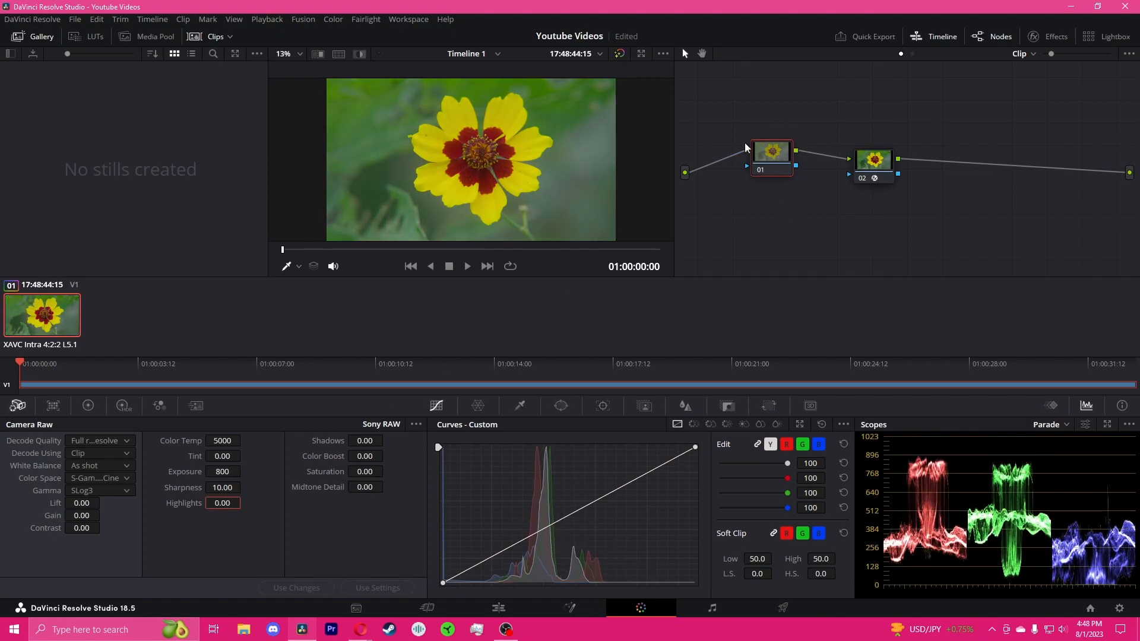
Spread nodes 01 and 02 farther apart in the node graph, leaving node 01 selected.
drag(873, 159, 937, 156)
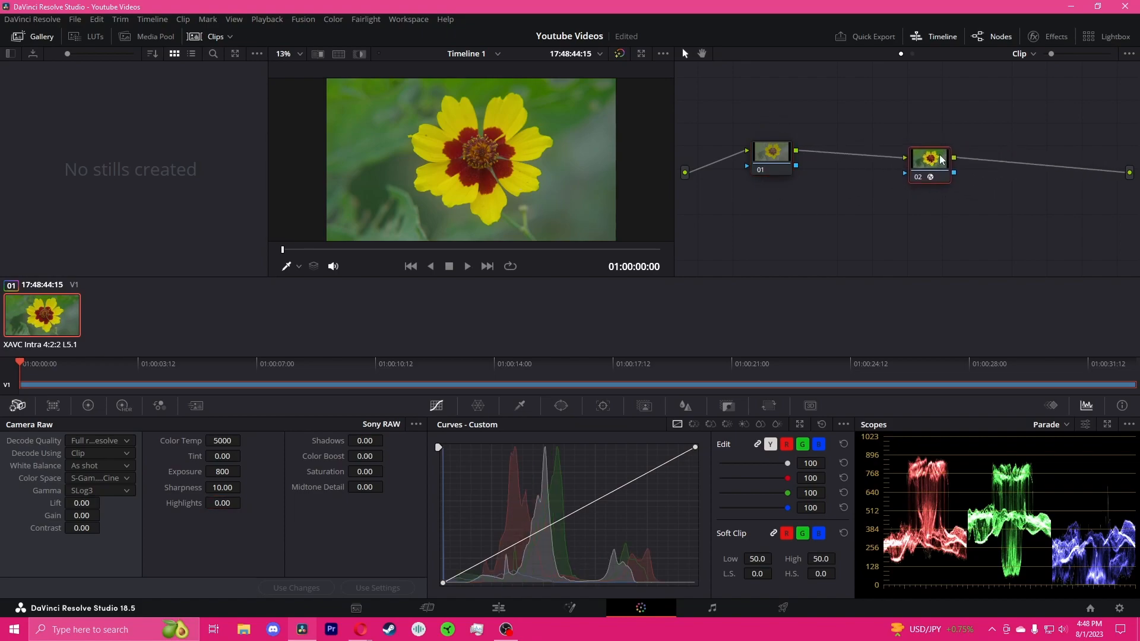
drag(764, 153, 745, 168)
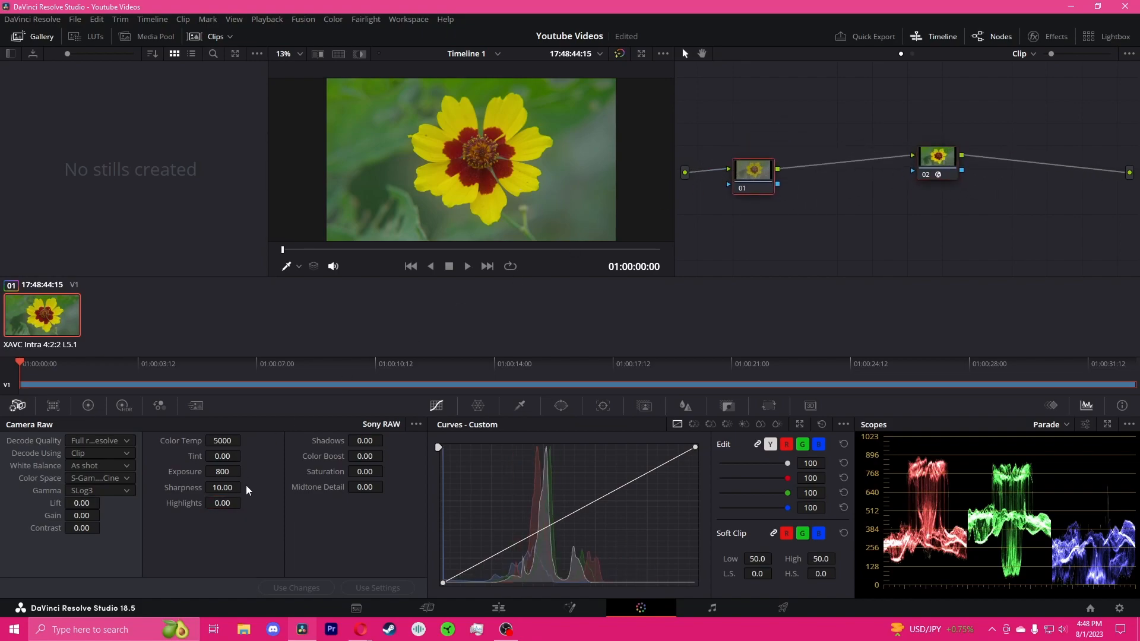
Try Shadows at -22 and Color Boost at 19 in the Camera Raw settings, and reset both to 0.
mouse_move(365, 441)
mouse_down()
mouse_move(341, 441)
mouse_move(374, 455)
mouse_up()
click(373, 455)
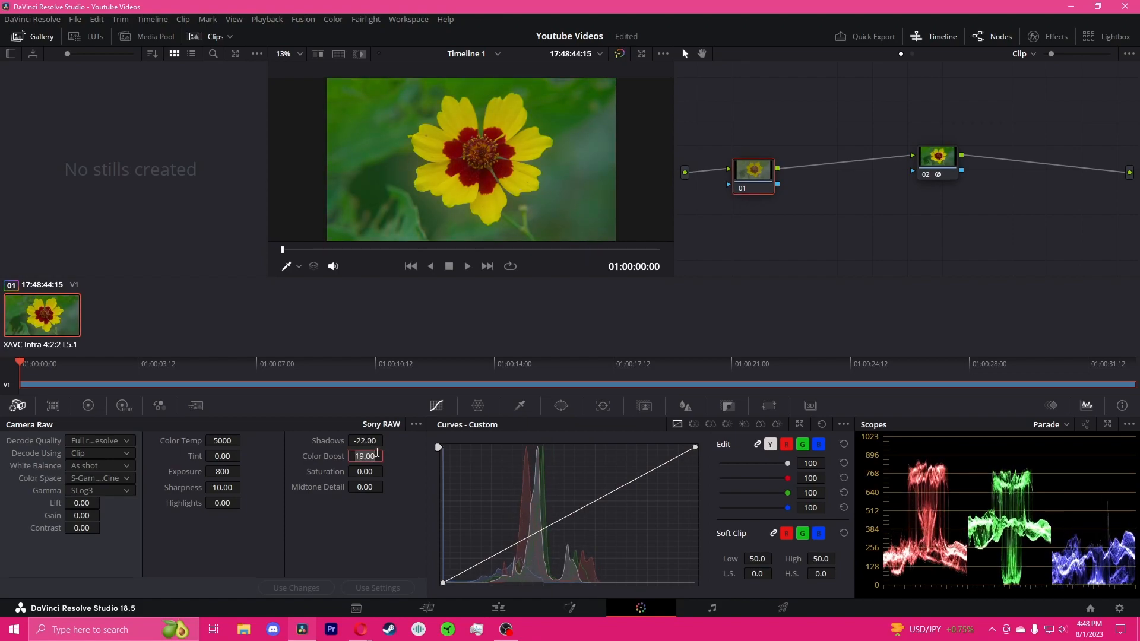
text(0)
key(Return)
double_click(364, 445)
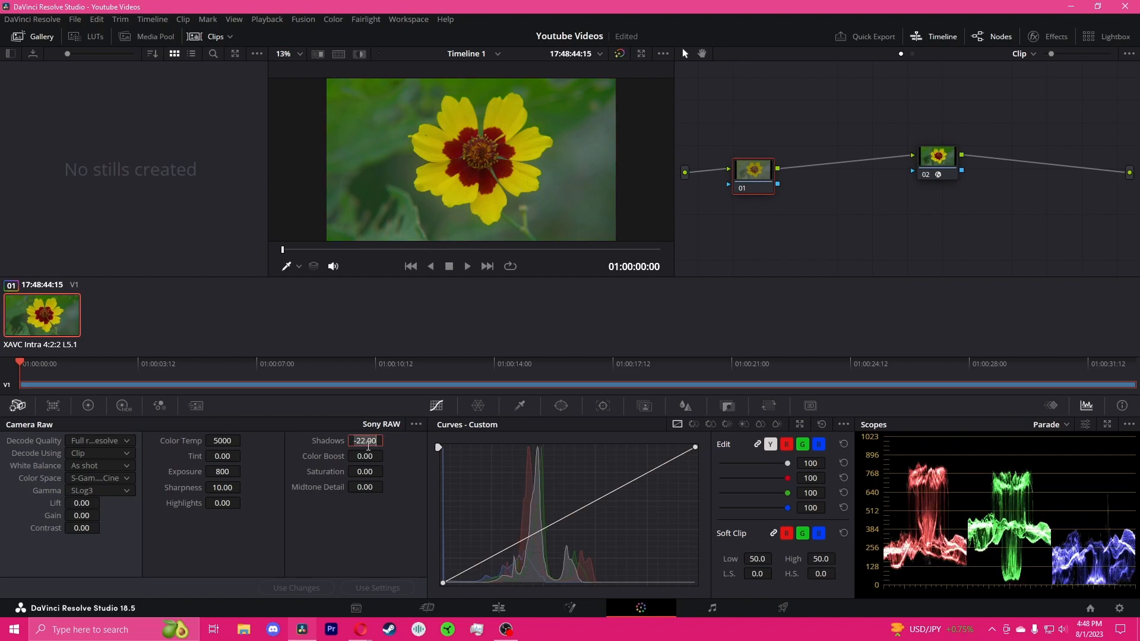
text(0)
key(Return)
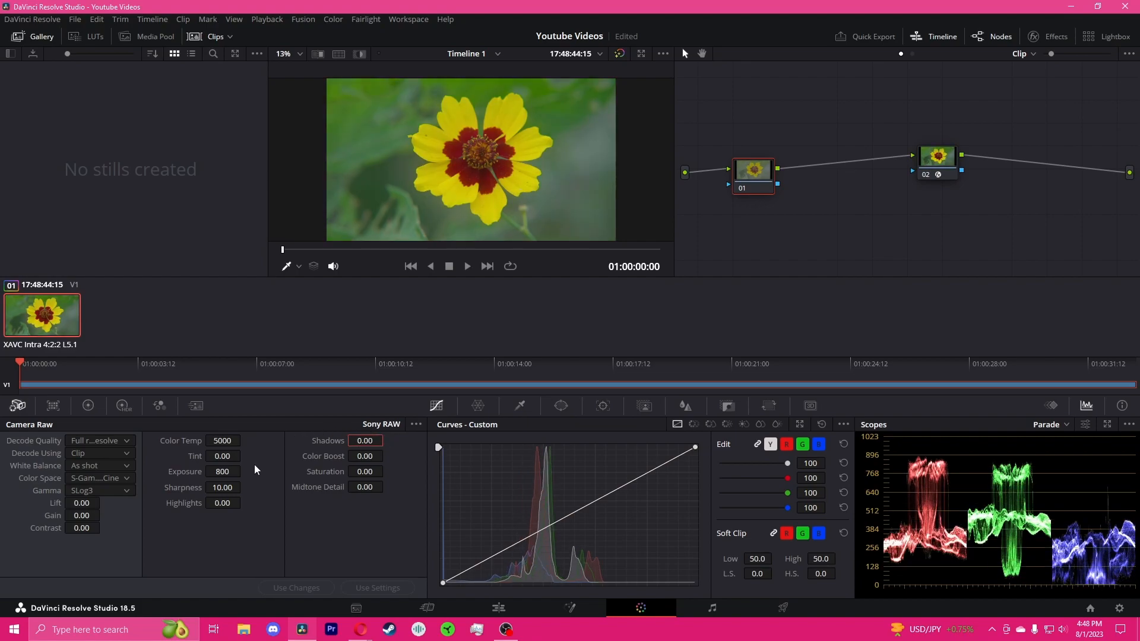
Try a Camera Raw Color Temp of 2000 on the clip and restore it to 5000.
drag(222, 439, 224, 440)
double_click(223, 440)
text(2000)
key(Return)
double_click(229, 440)
text(5000)
key(Return)
Reposition node 01 closer to the source input in the node graph.
drag(742, 190, 766, 155)
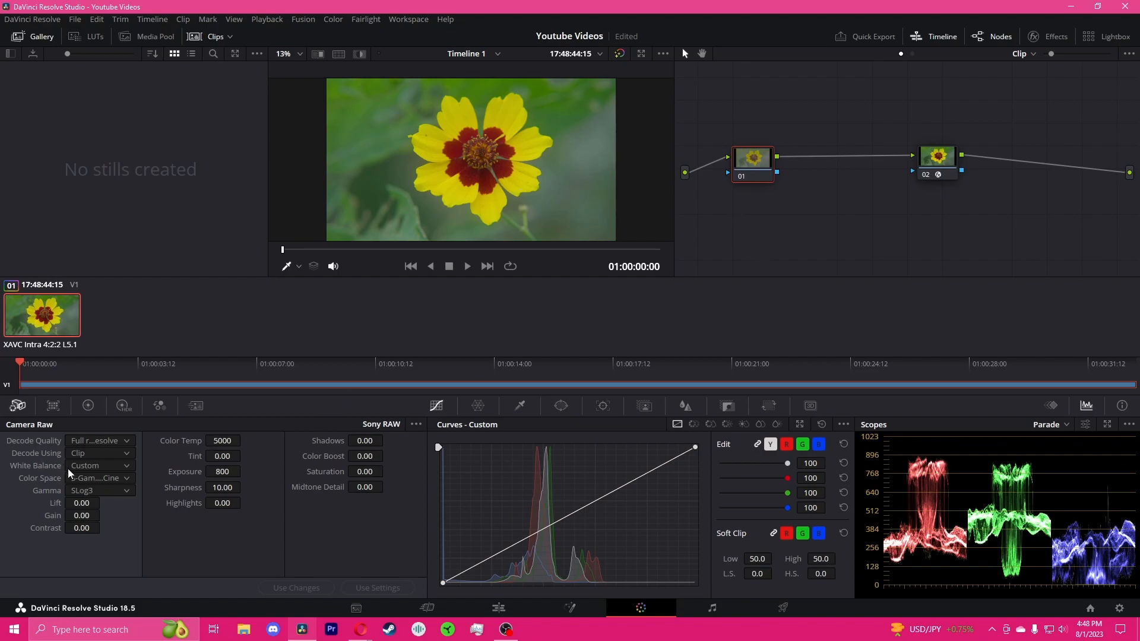
drag(741, 166, 726, 176)
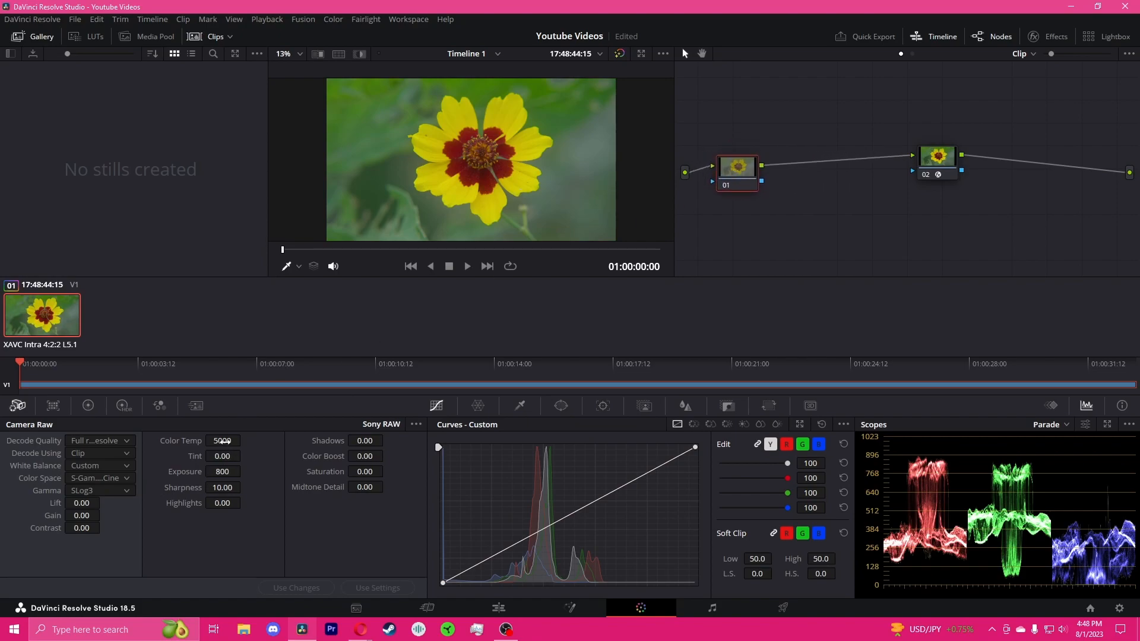
Raise the clip's Camera Raw Exposure to 2220, and try a Color Temp of 3250 before returning it to 5000.
drag(224, 442, 140, 443)
drag(230, 472, 315, 469)
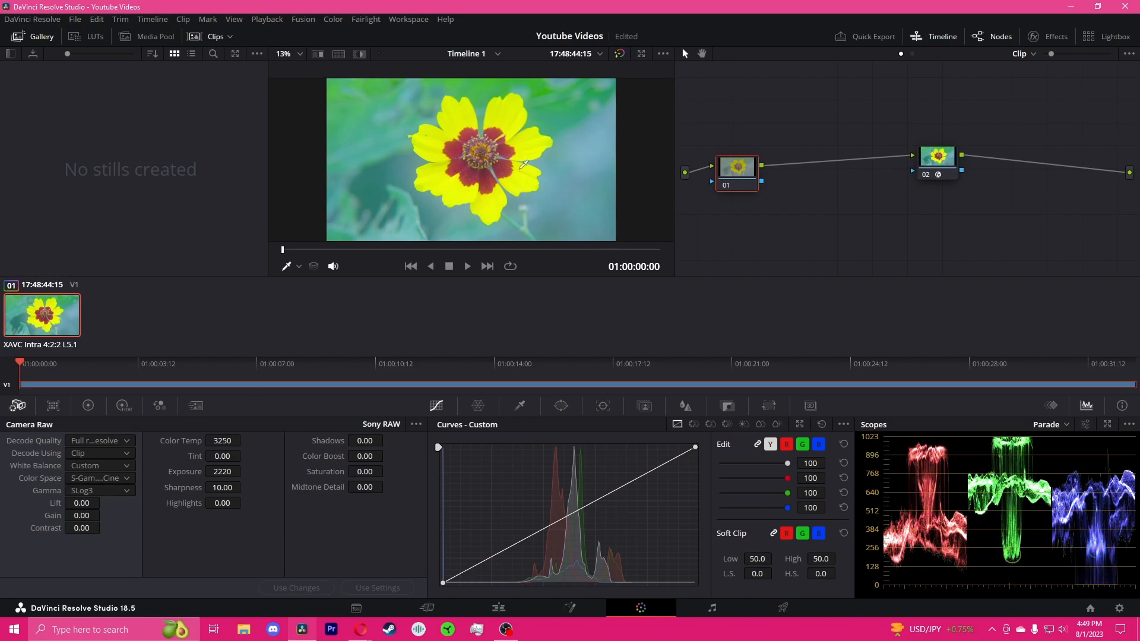
click(228, 440)
text(5000)
key(Return)
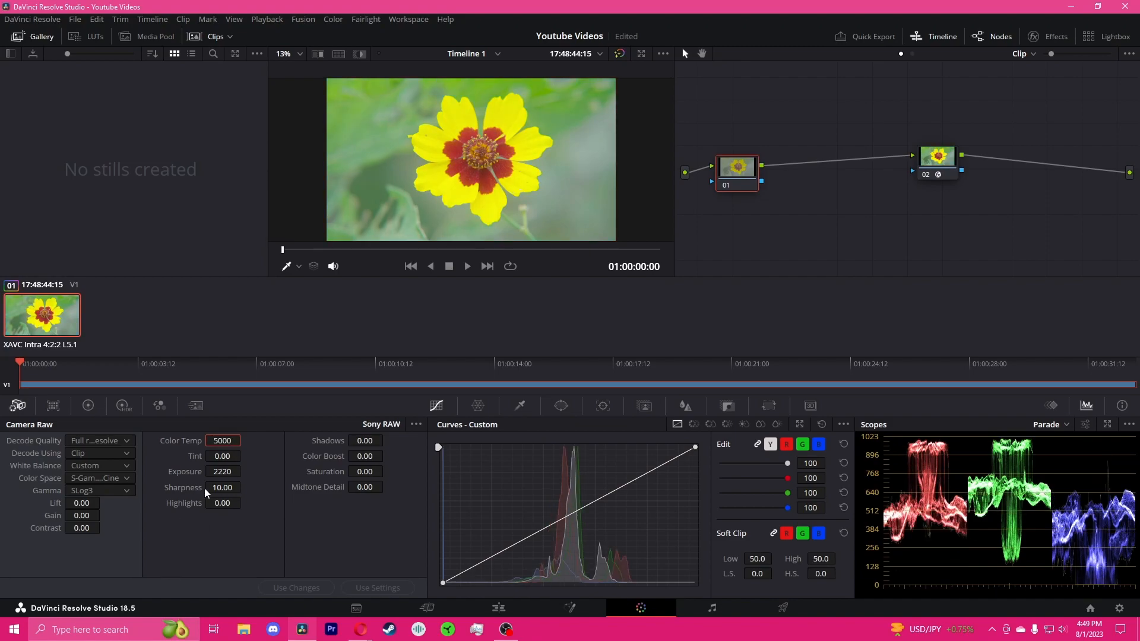
Try a Camera Raw Exposure of 800 on the clip, and raise it to 1000.
click(226, 473)
text(800)
key(Return)
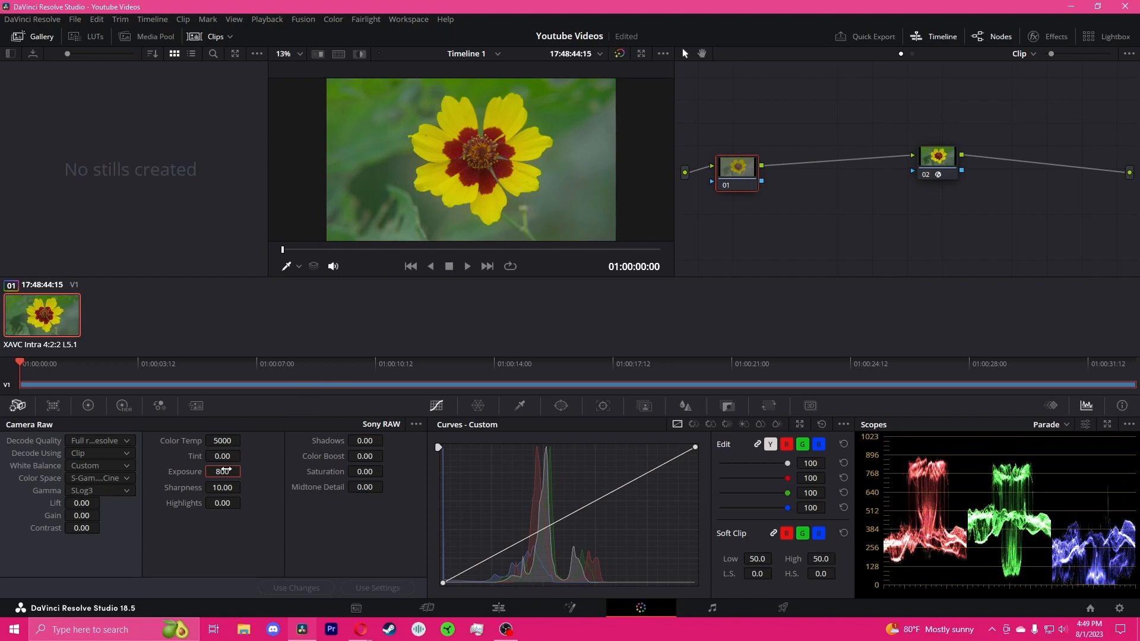
click(222, 471)
text(1000)
key(Return)
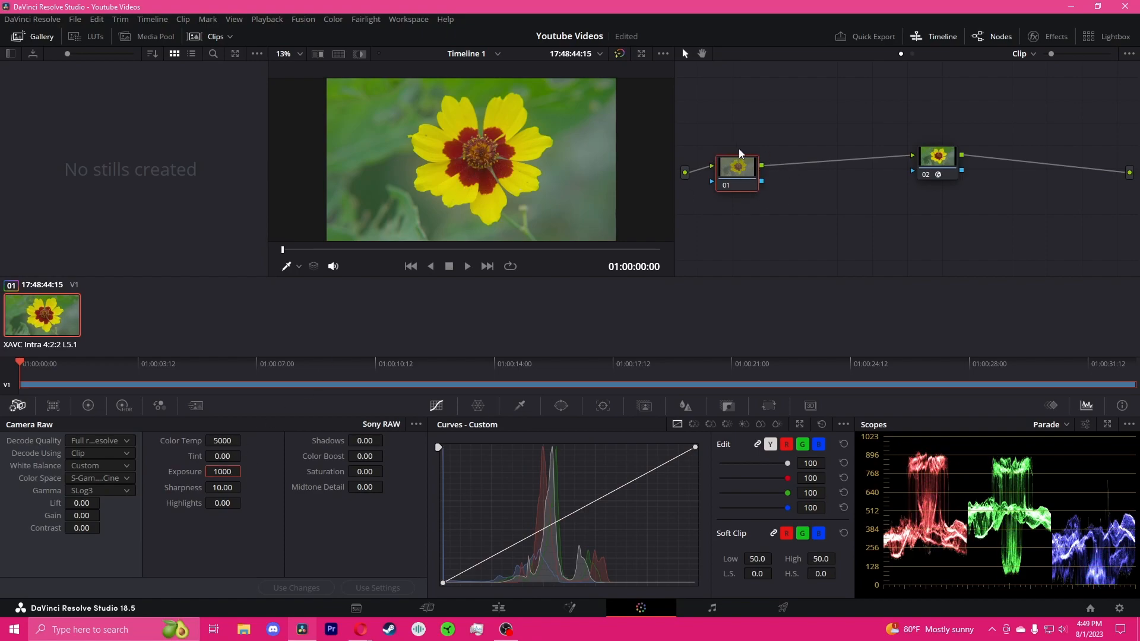
Nudge node 01 toward node 02 and give it a gentle S-curve with lowered shadows and raised highlights.
drag(735, 168, 748, 165)
click(87, 405)
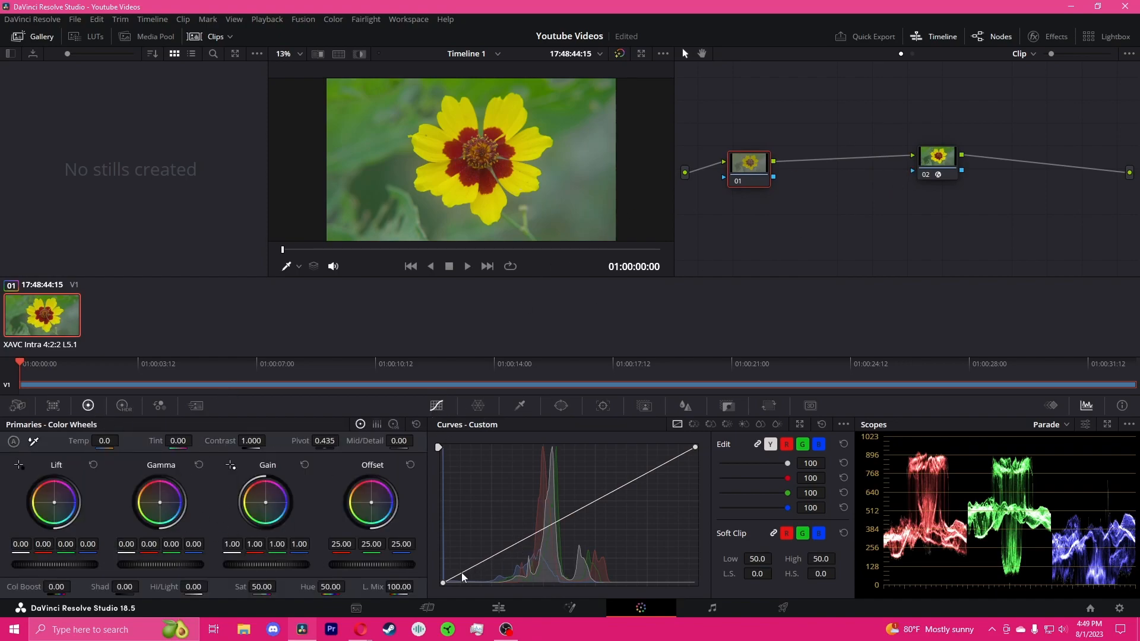
drag(442, 583, 495, 560)
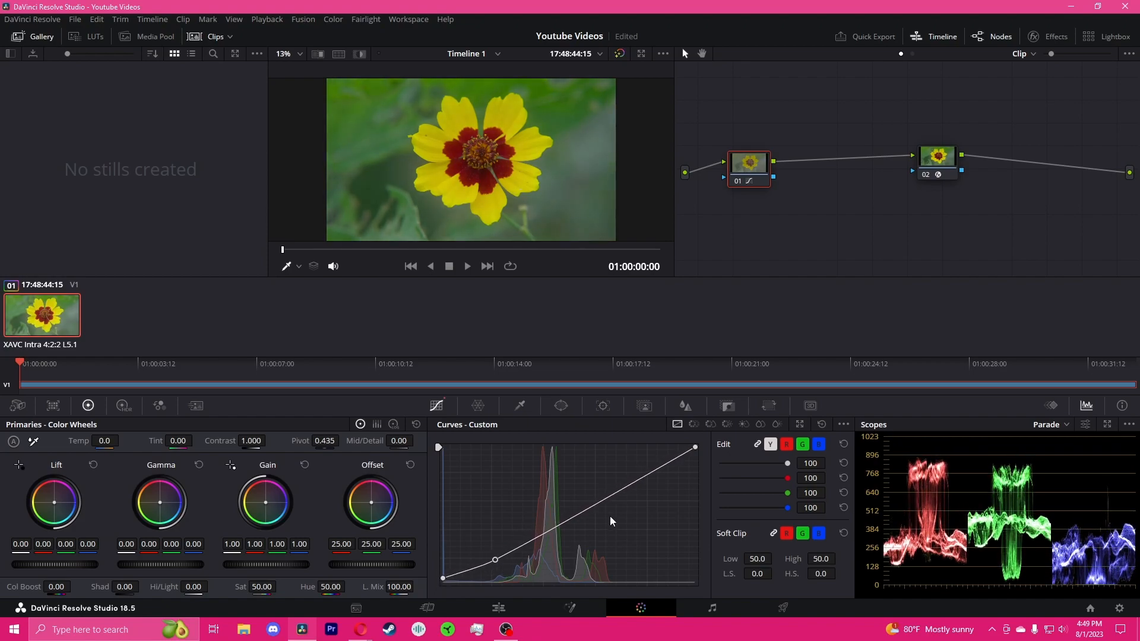
click(642, 479)
drag(642, 479, 646, 468)
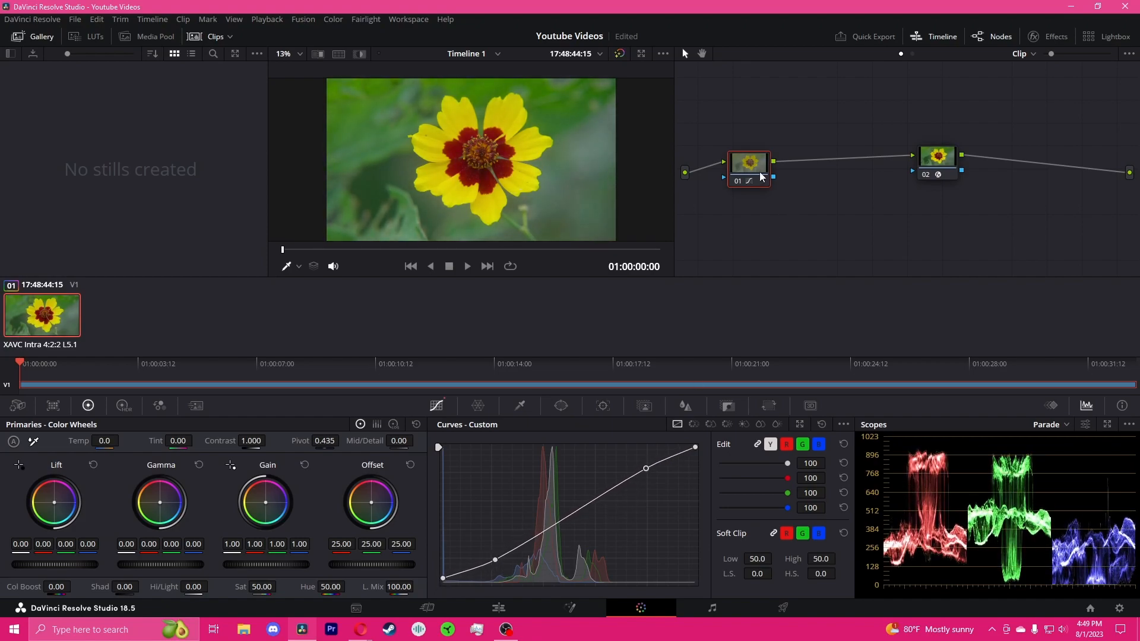
Add two serial nodes after node 01, lowering the Lift slightly on the first and raising the Gain slightly on the second.
key(alt+s)
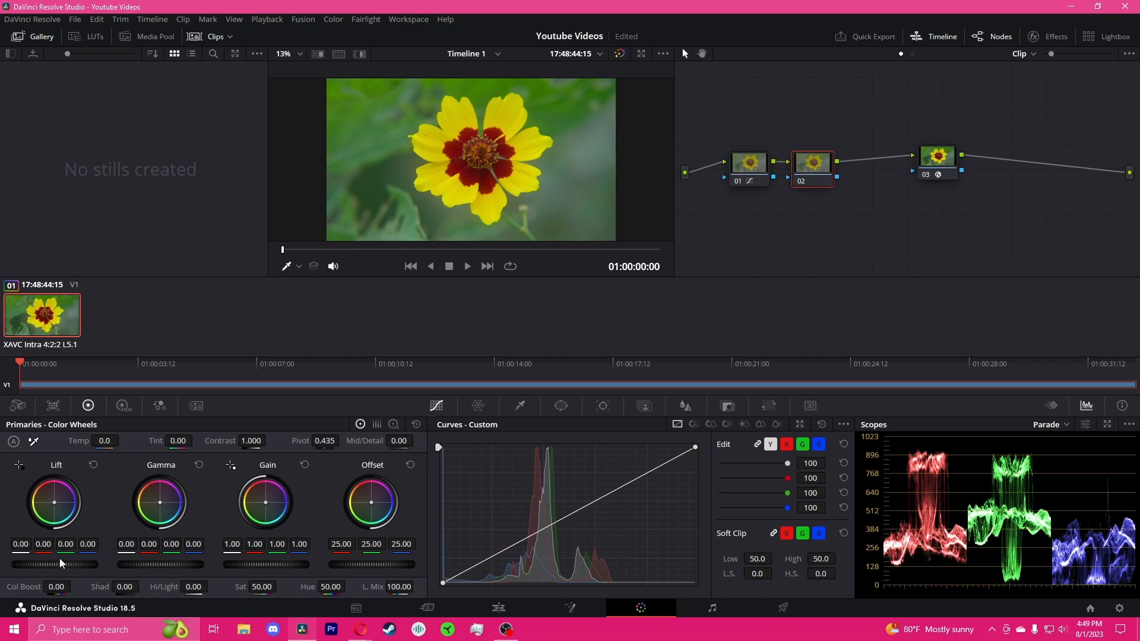
key(alt+s)
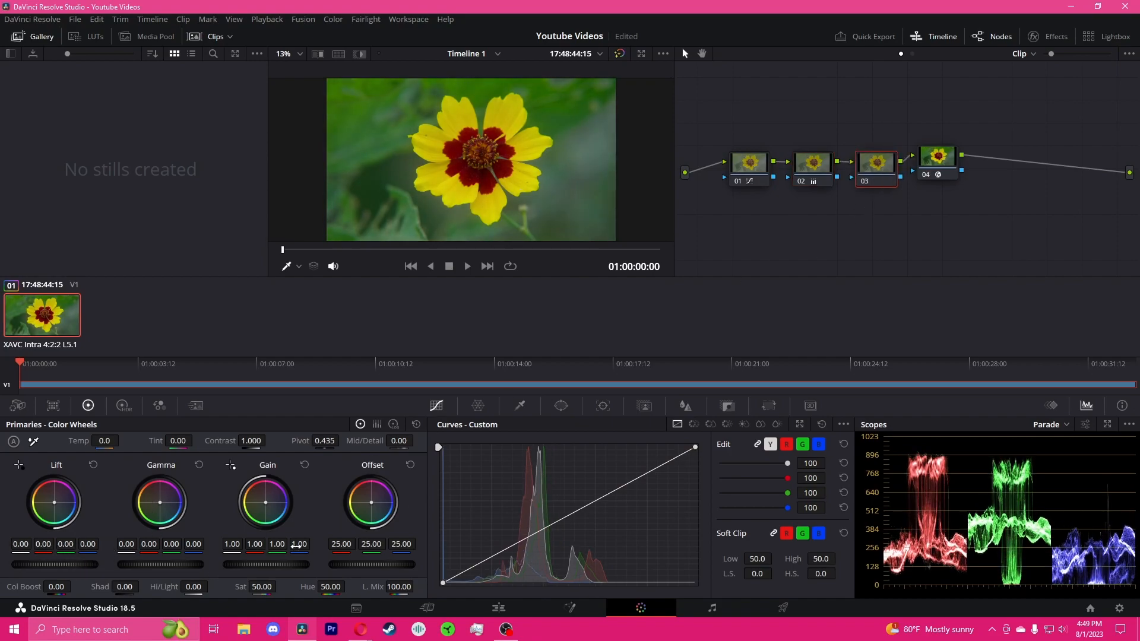
drag(266, 564, 285, 565)
Select node 04 and set the clip's Camera Raw Exposure to 800.
click(939, 157)
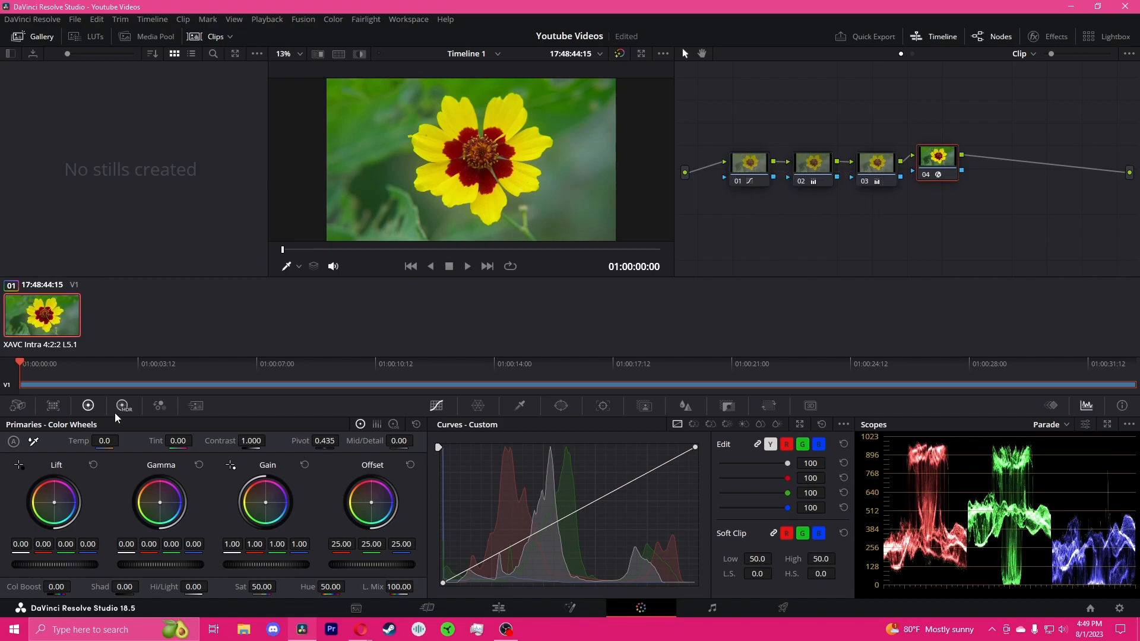
click(18, 406)
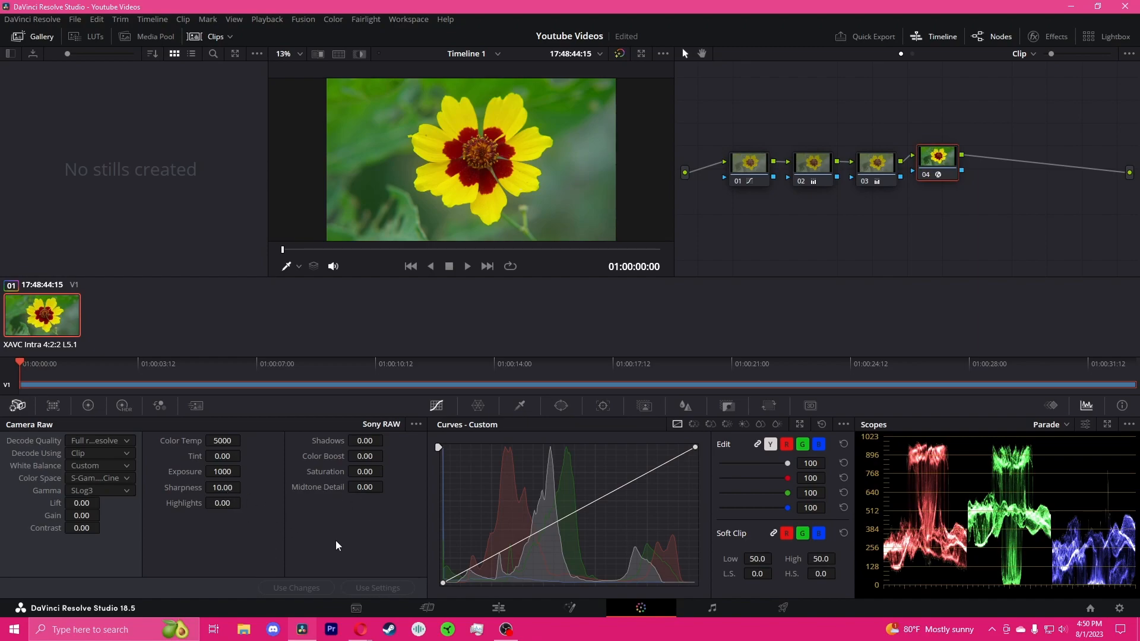
double_click(233, 471)
key(Return)
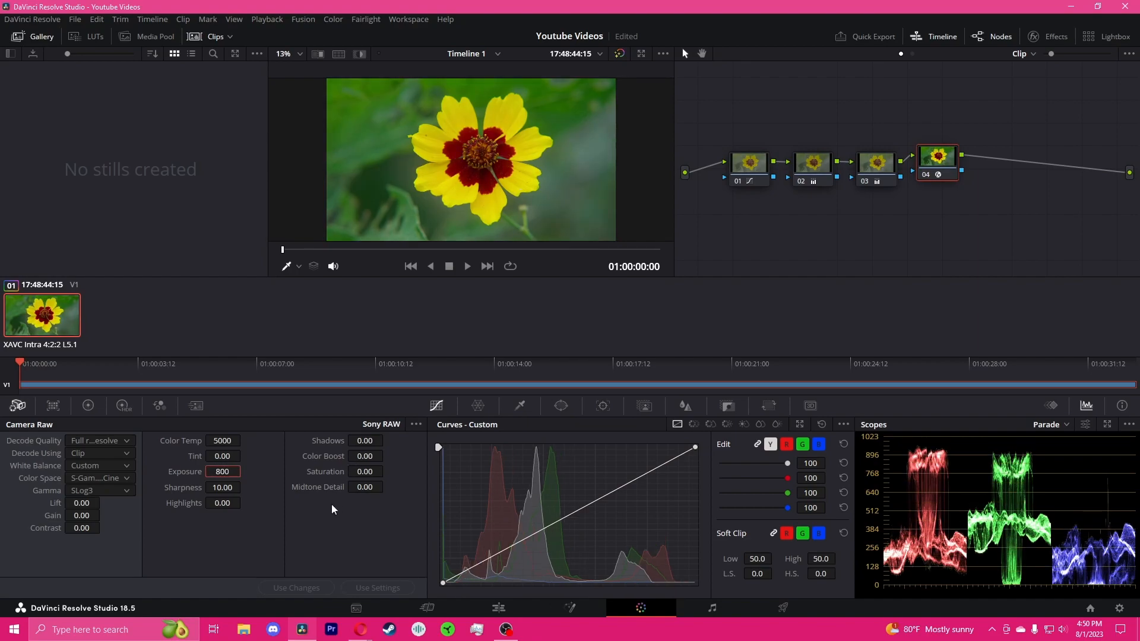